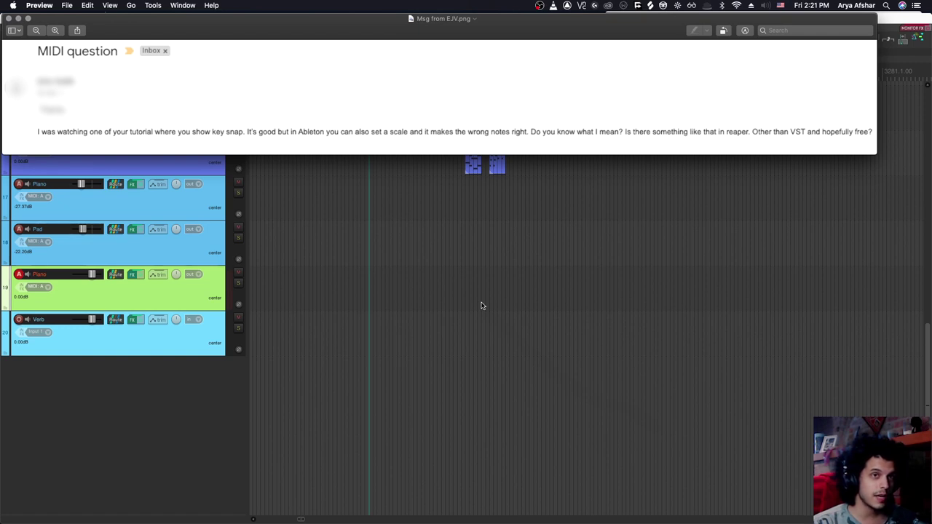
Step: Close the Preview screenshot of the MIDI question email
key("super+w")
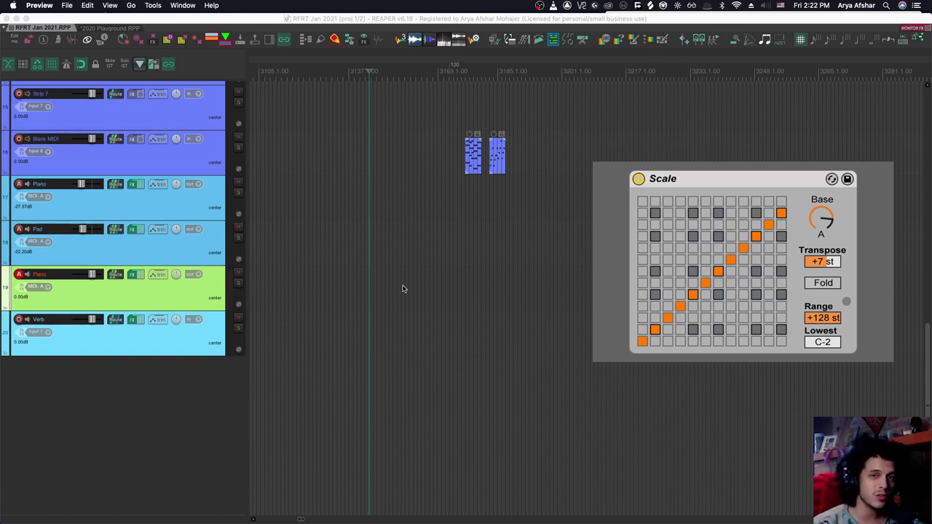
key("Escape")
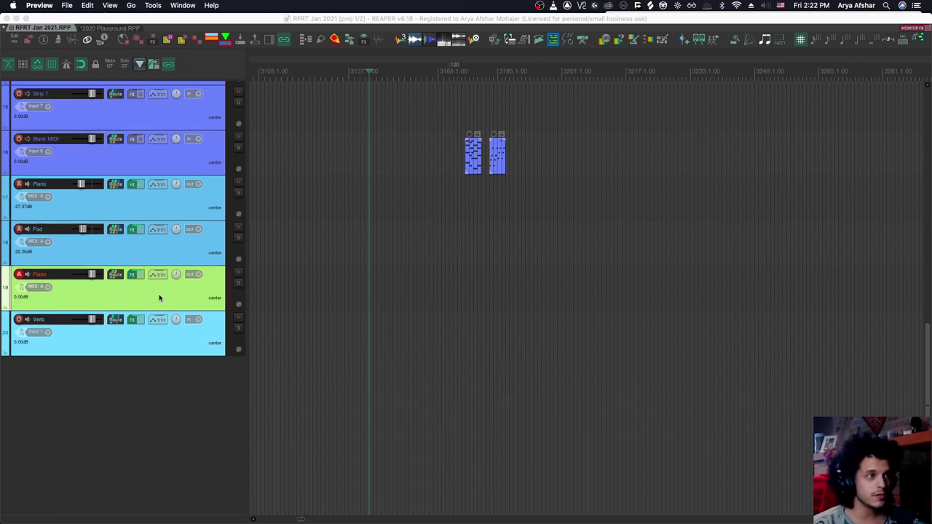
Step: Show the MIDI track control panel on the Piano track, adding ReaControlMIDI
right_click(93, 295)
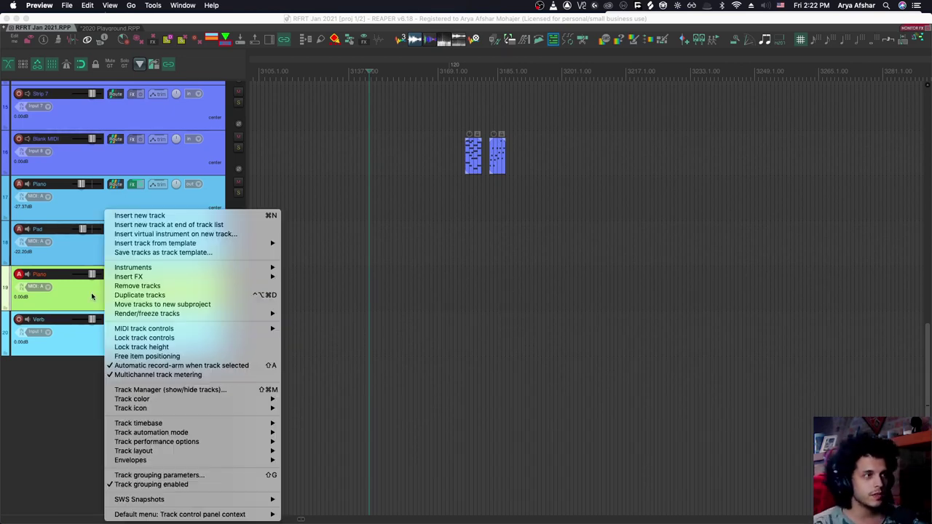
key("Escape")
right_click(147, 291)
mouse_move(193, 331)
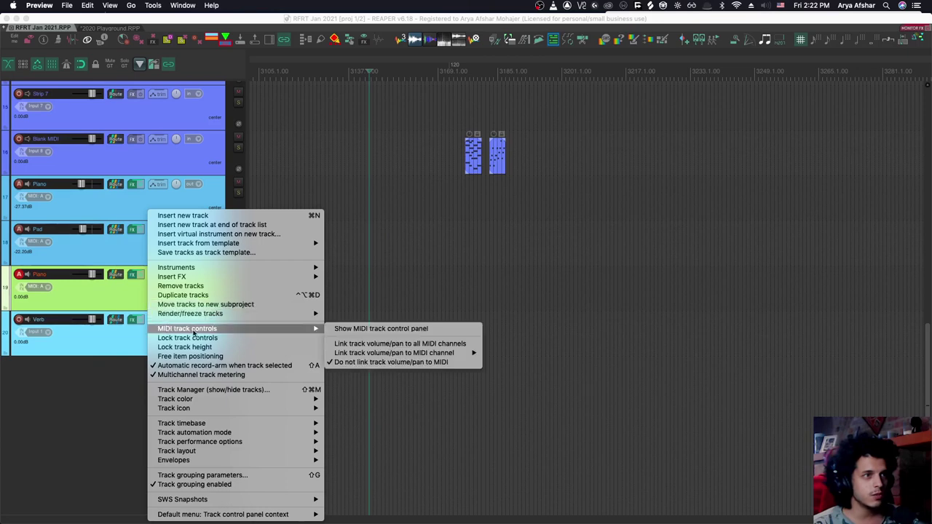
left_click(335, 331)
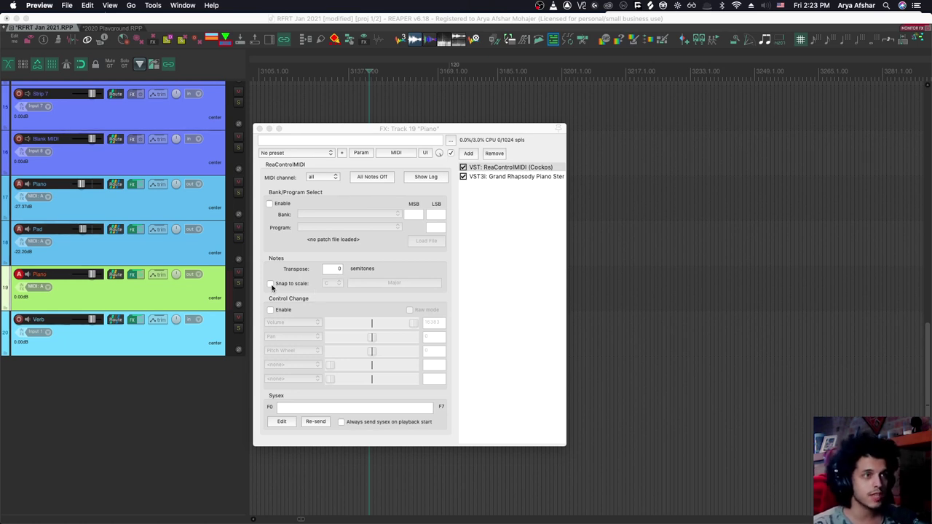
Step: Set ReaControlMIDI's transpose to -1 semitone on the Piano track
left_click(335, 269)
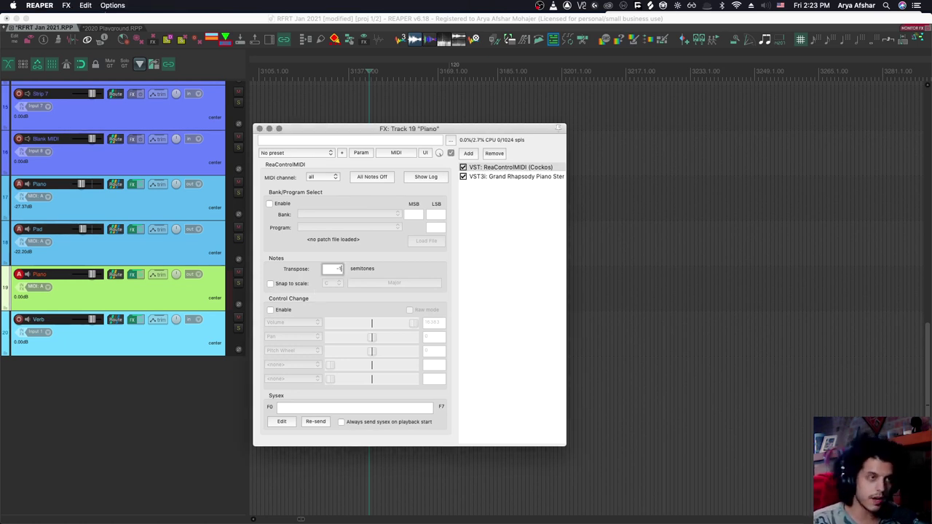
type("-1")
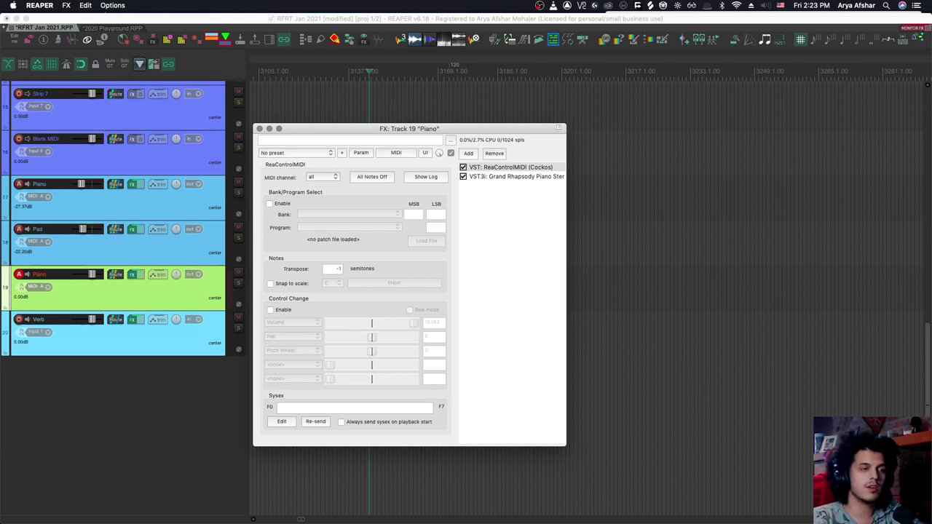
left_click(685, 423)
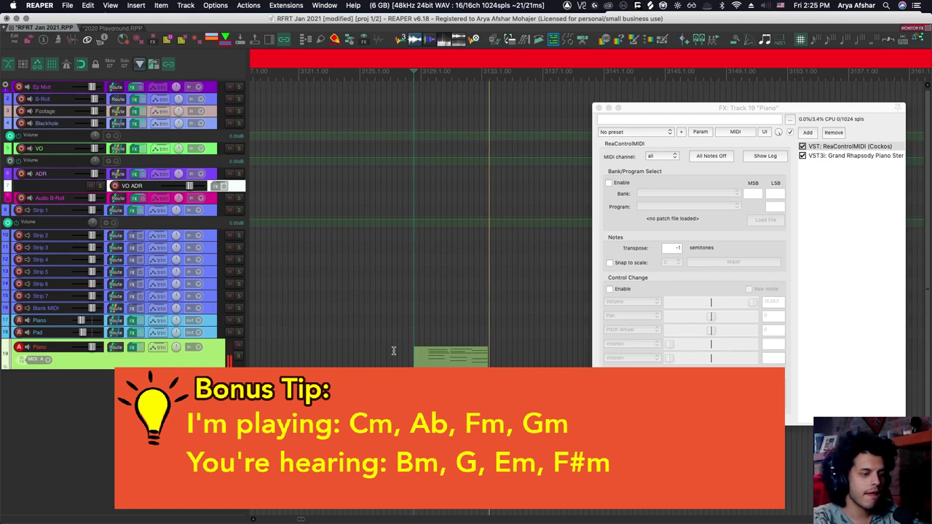
Step: Stop recording, place the cursor at the notes' start and play the Piano part
key("space")
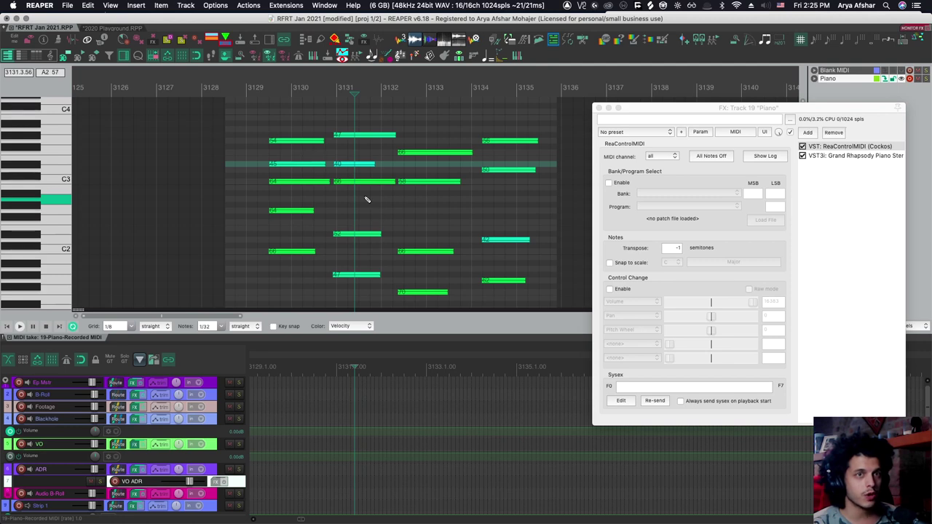
left_click(269, 88)
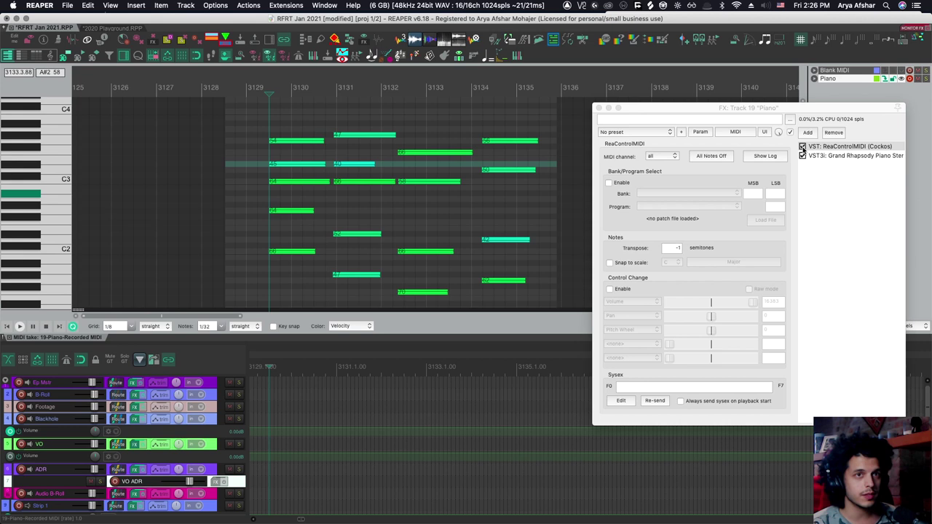
key("space")
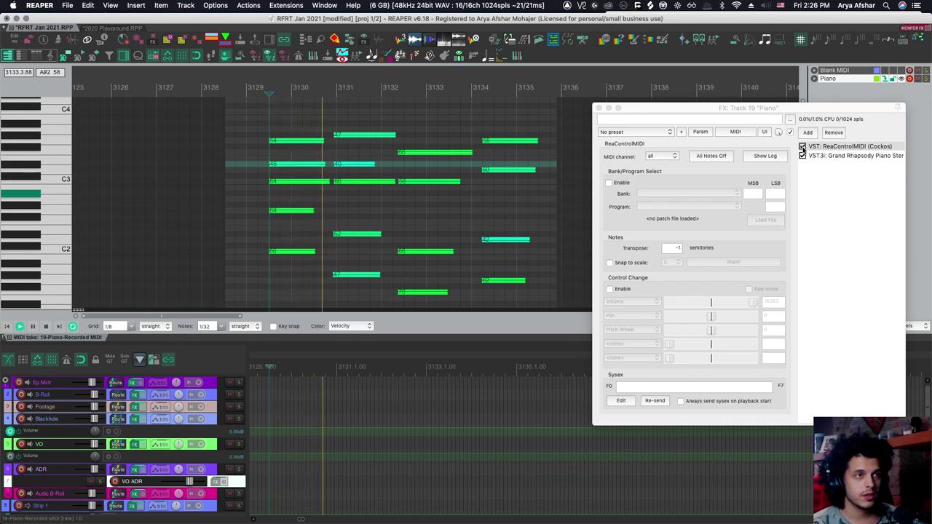
key("space")
Step: Play the part with ReaControlMIDI bypassed, then re-enable the effect
left_click(802, 147)
key("space")
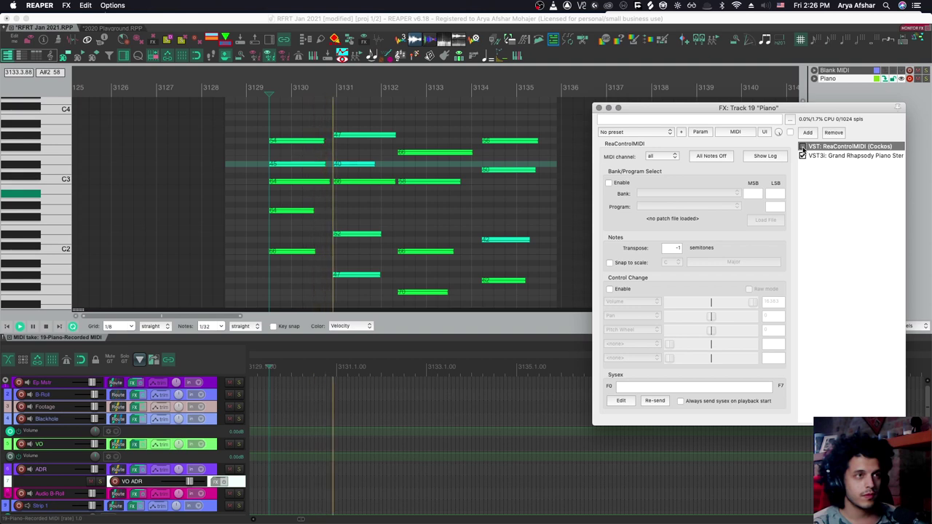
left_click(802, 147)
Step: Set transpose to 0 and enable Snap to scale with E as the root
key("space")
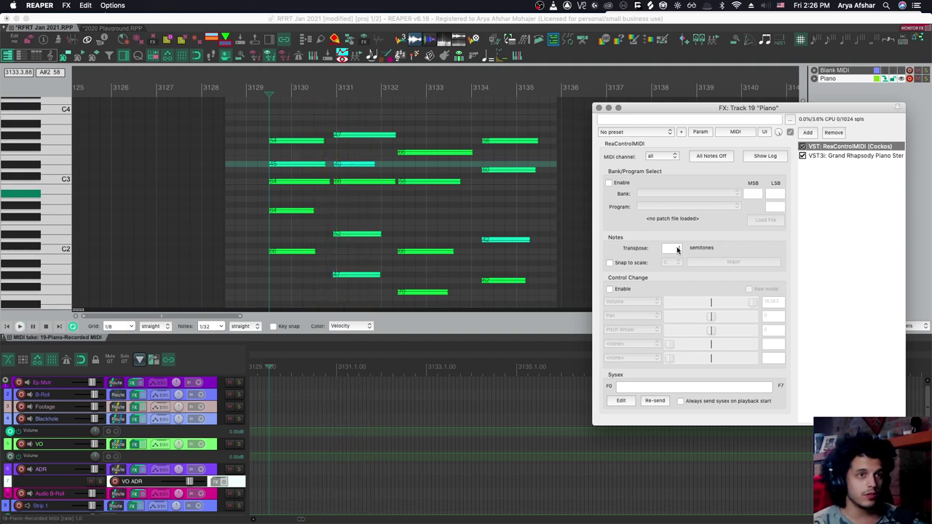
left_click(671, 248)
type("0")
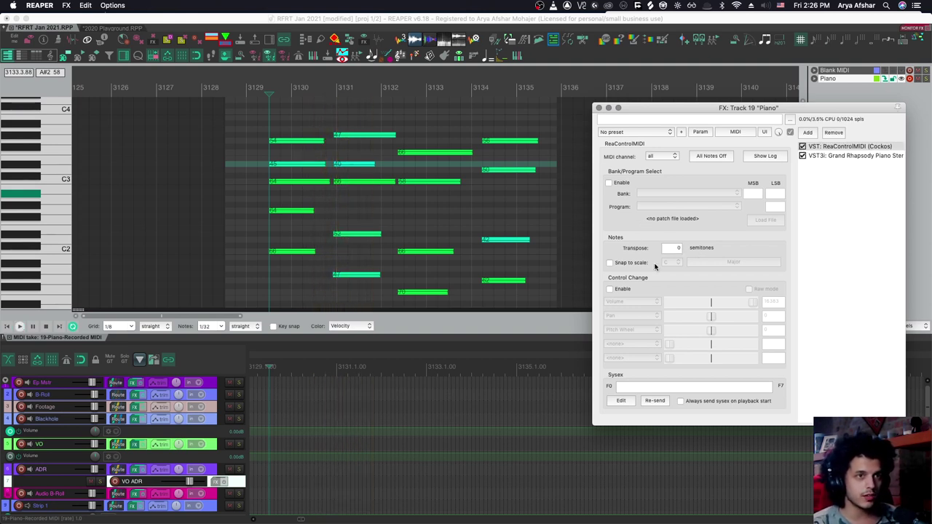
left_click(655, 265)
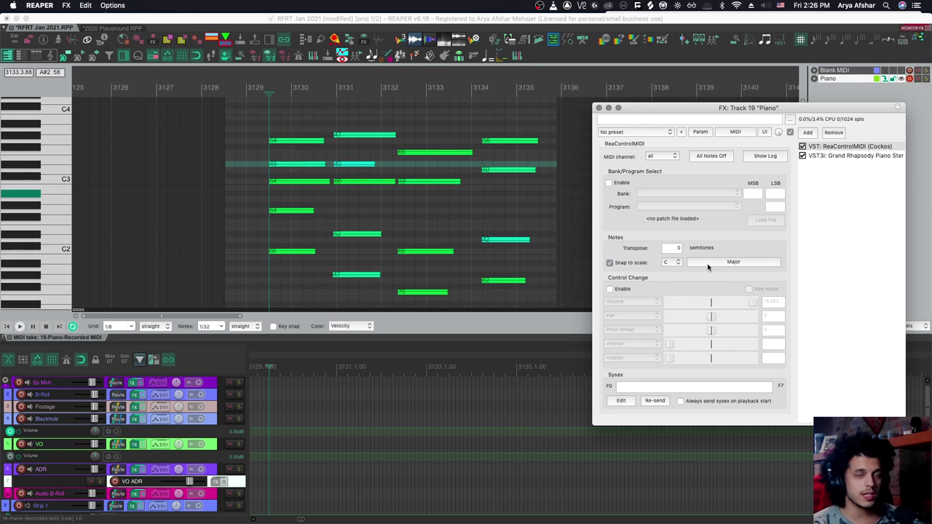
left_click(671, 263)
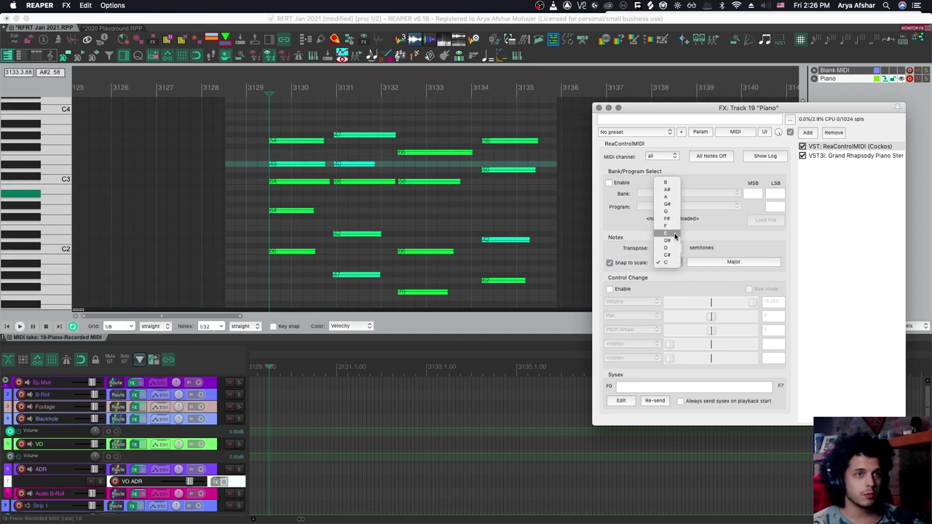
left_click(676, 236)
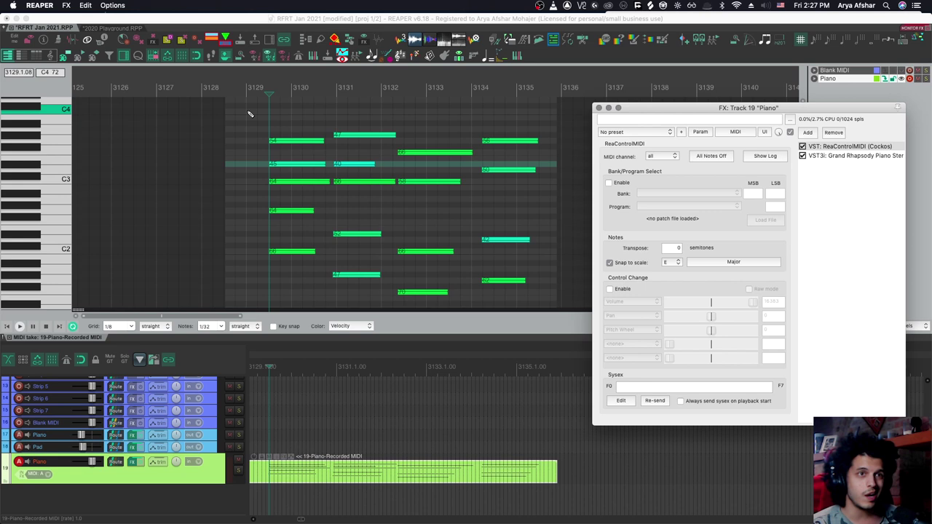
Step: Set the Piano track's record mode to Record: output (MIDI)
right_click(18, 463)
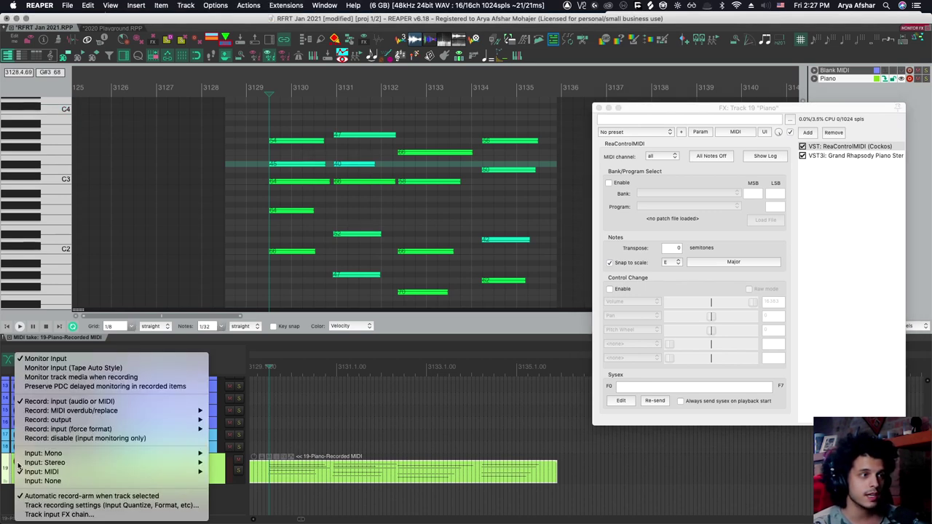
mouse_move(67, 421)
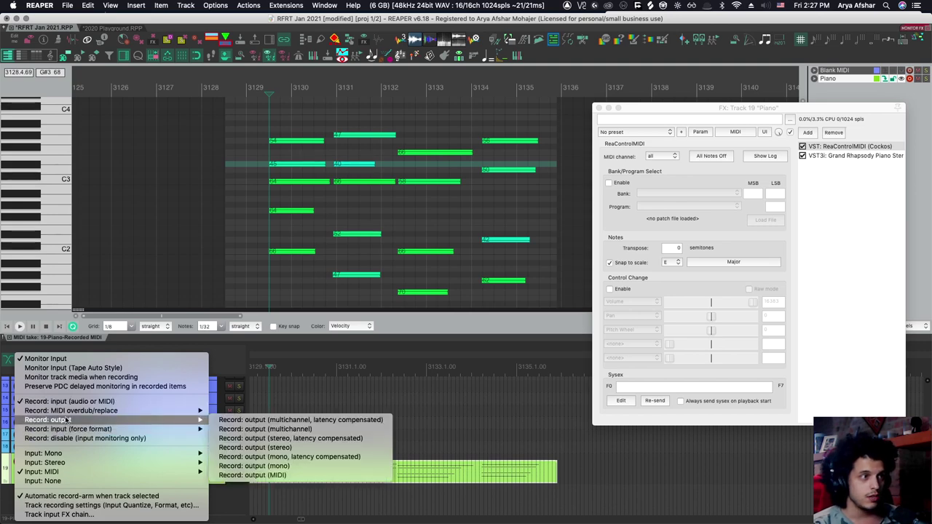
left_click(252, 475)
scroll(352, 477, "down", 3)
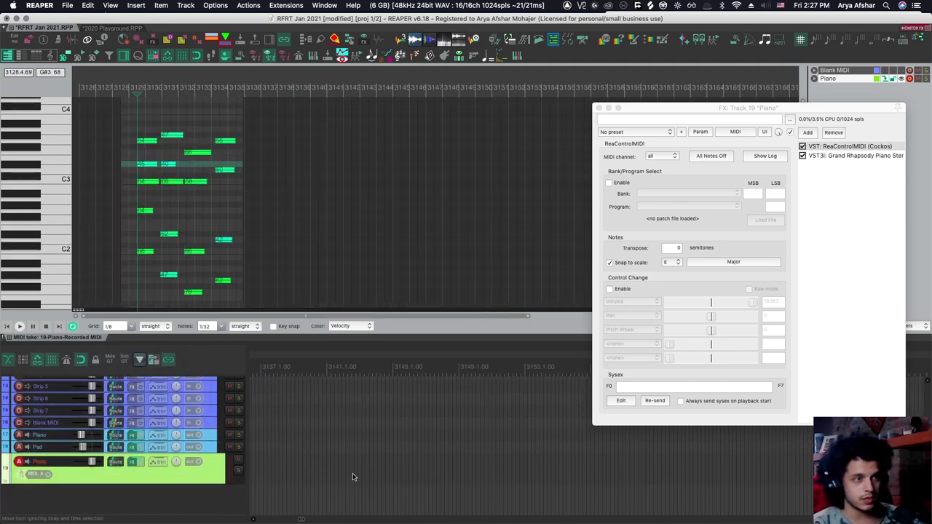
scroll(353, 477, "left", 5)
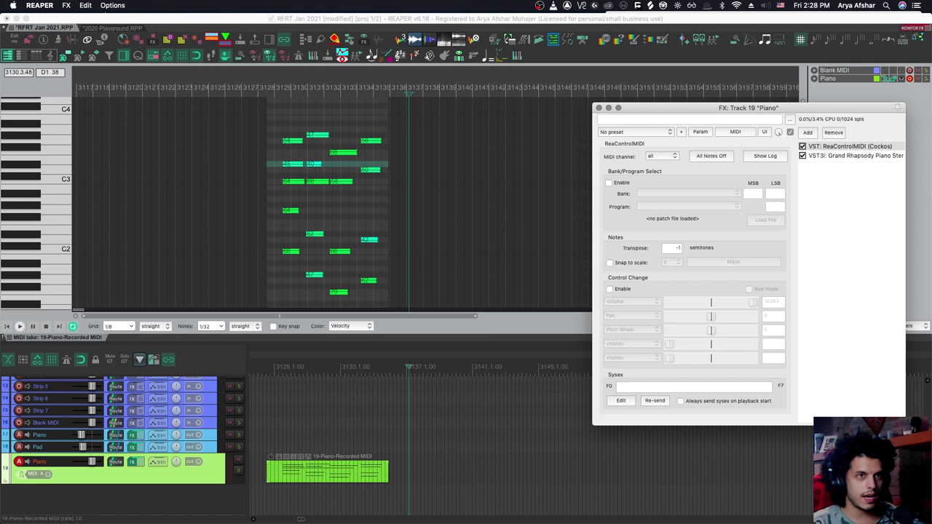
Step: Record a new Piano MIDI part starting just after the first item
left_click(405, 470)
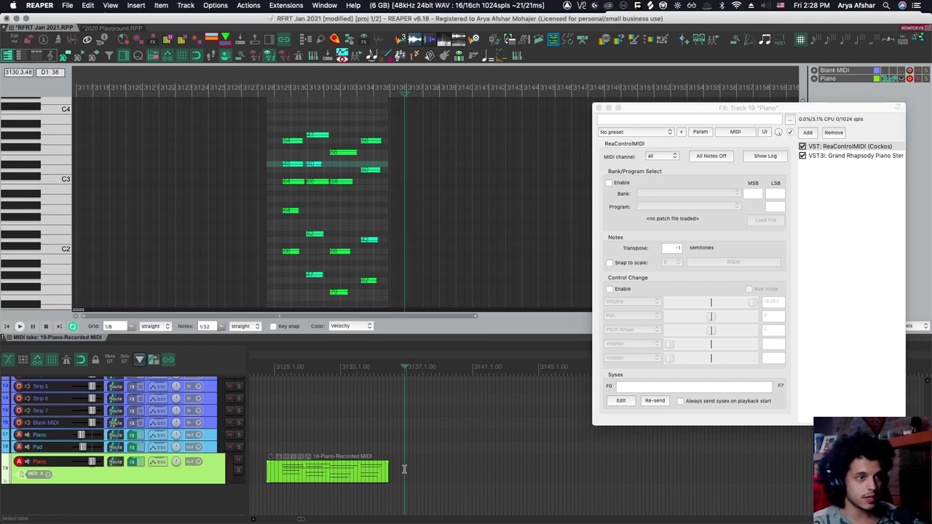
key("super+r")
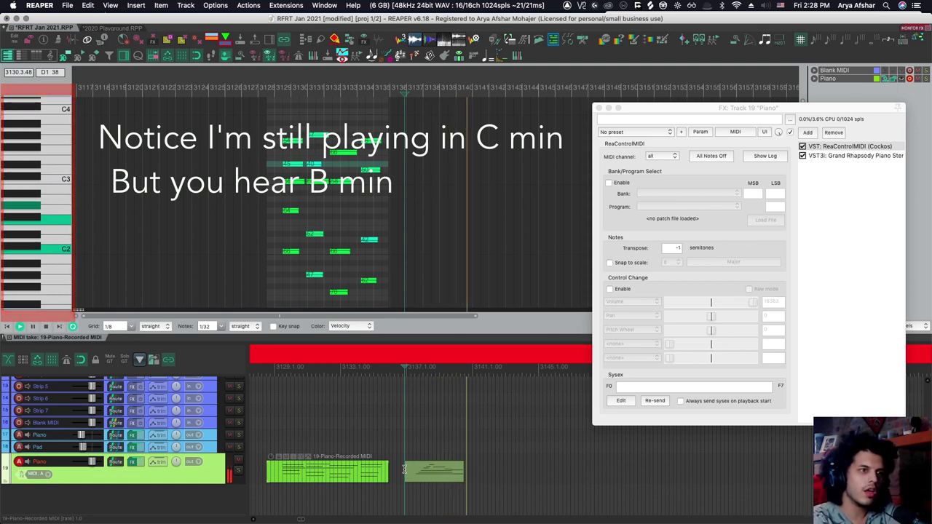
key("space")
scroll(411, 259, "up", 5)
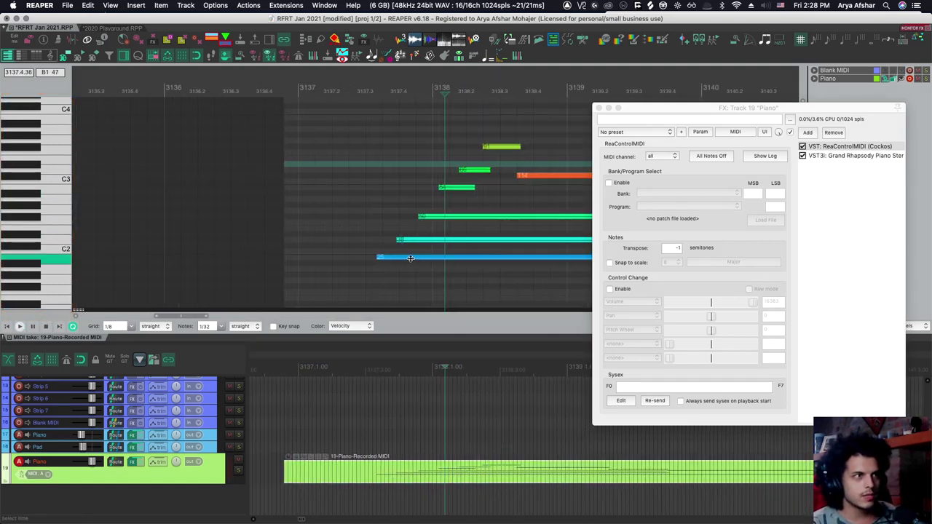
scroll(411, 259, "down", 4)
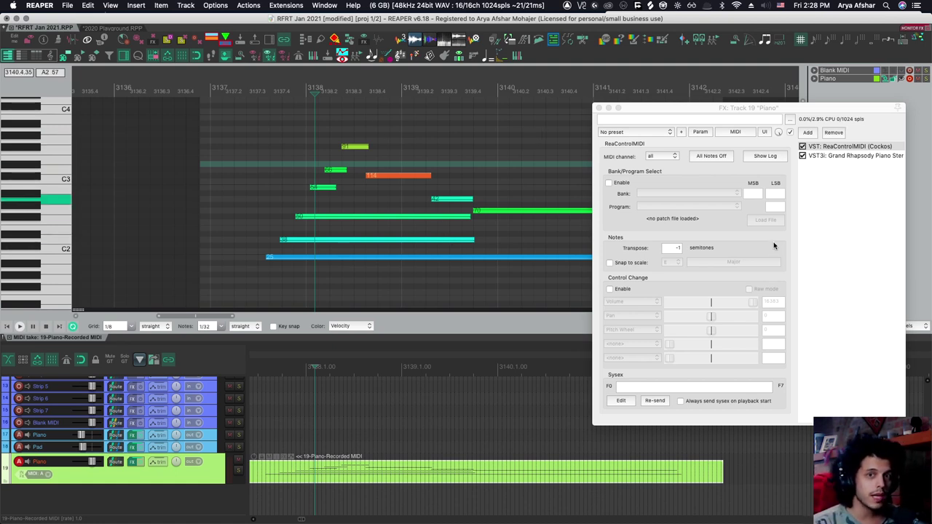
Step: Enable Snap to scale in ReaControlMIDI and choose C as the root key
left_click(611, 262)
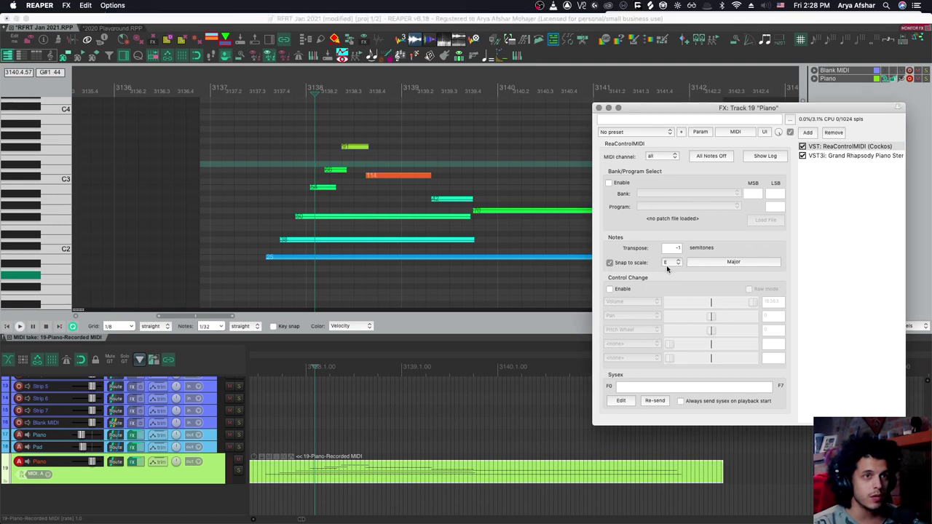
left_click(669, 262)
left_click(666, 292)
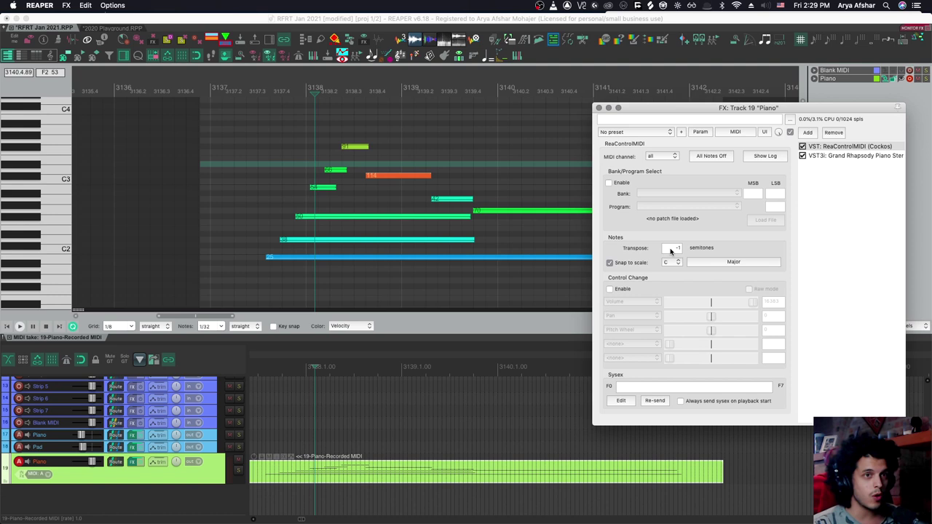
Step: Set the first ReaControlMIDI's transpose to 0 and duplicate it in the FX chain
left_click(671, 250)
key("BackSpace")
type("0")
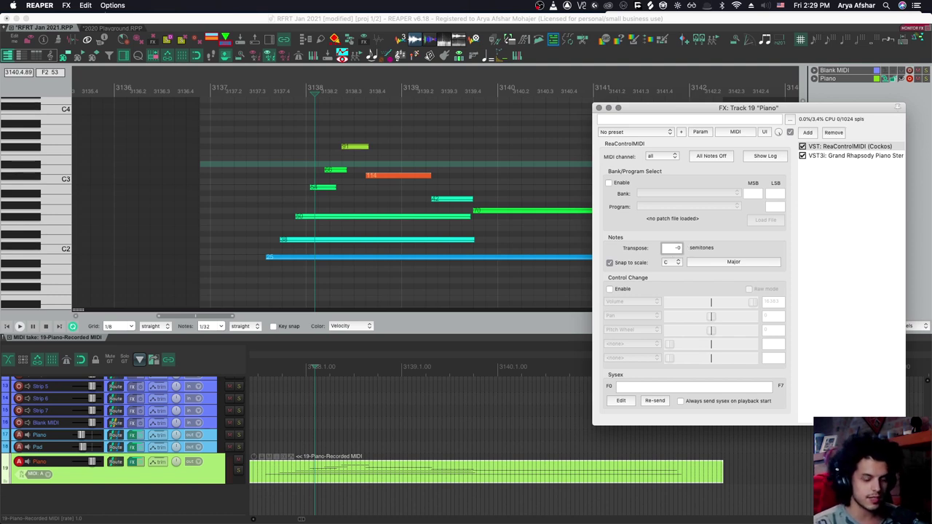
key("Return")
left_click(821, 147)
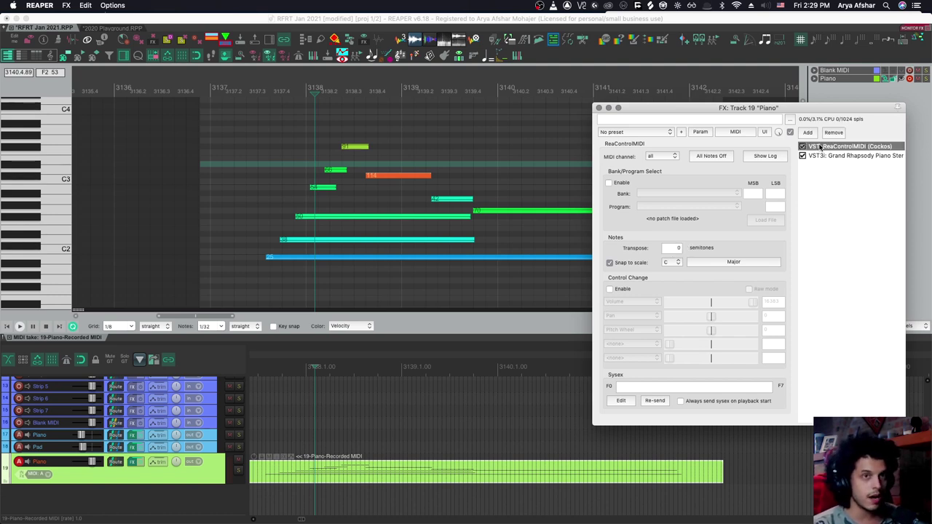
key("super+c")
key("super+v")
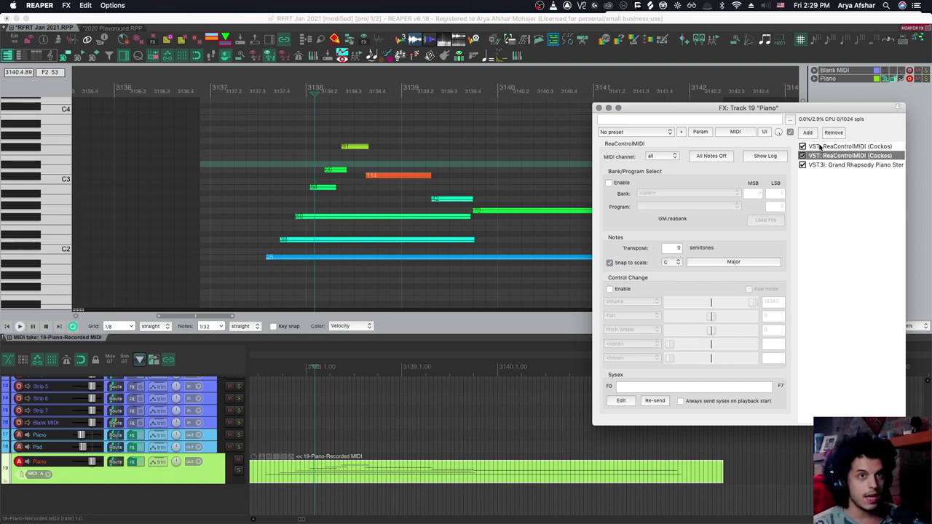
Step: On the copy, turn Snap to scale off and set transpose to -5
left_click(611, 263)
left_click(675, 248)
type("-5")
key("Return")
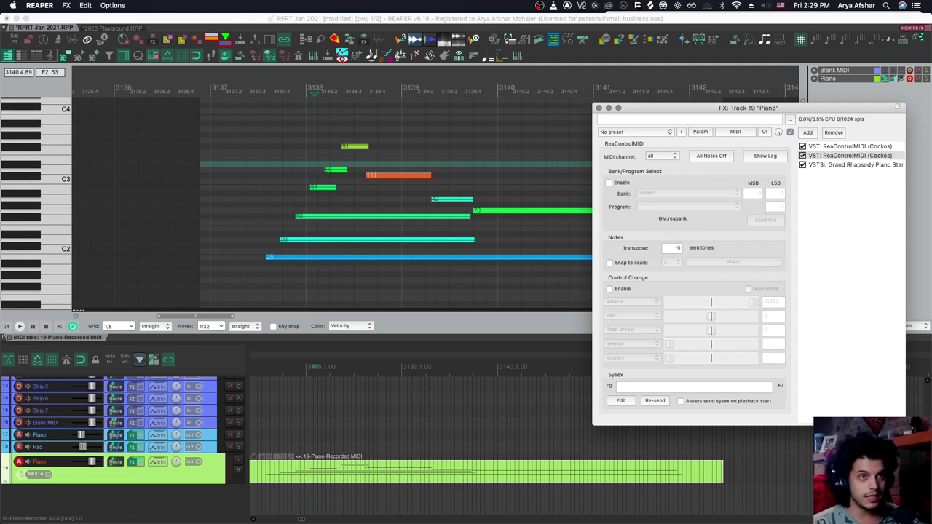
left_click(820, 147)
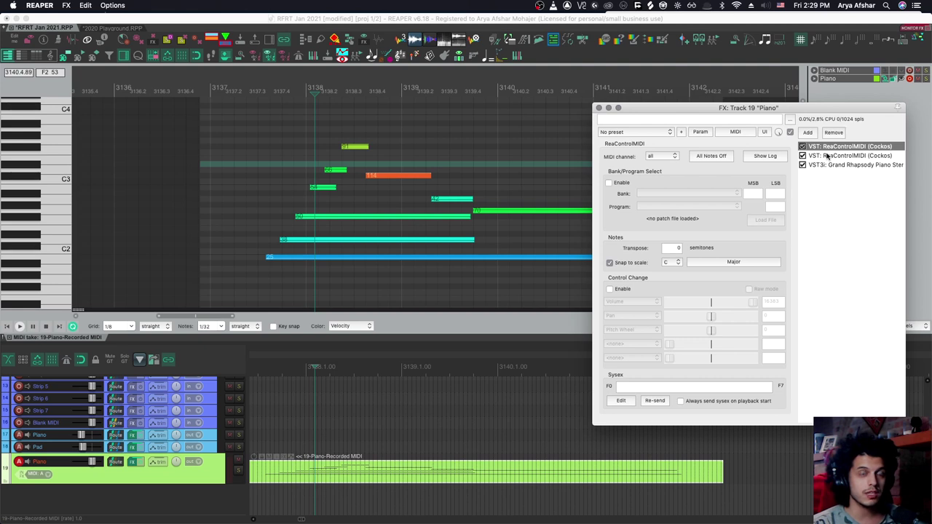
left_click(828, 155)
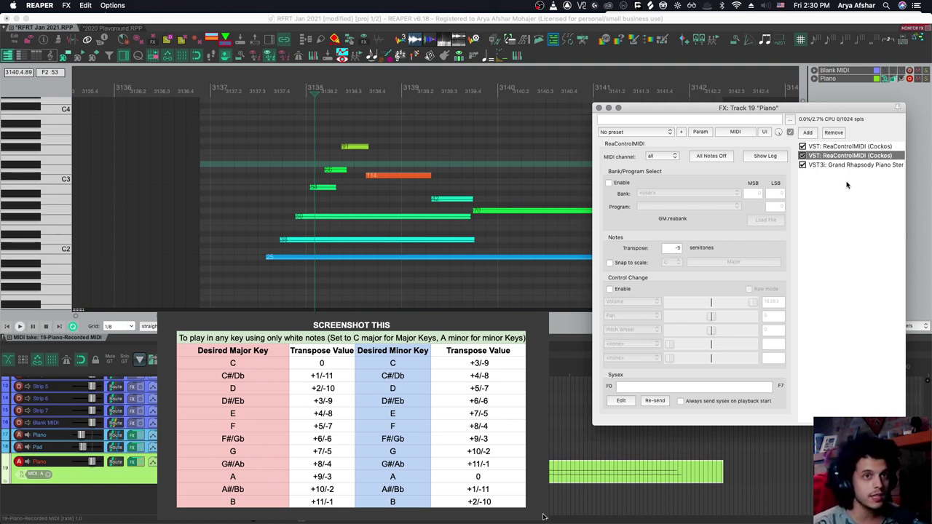
Step: Change the first ReaControlMIDI's scale to A Natural minor, then view the second's scale list
key("Up")
left_click(671, 263)
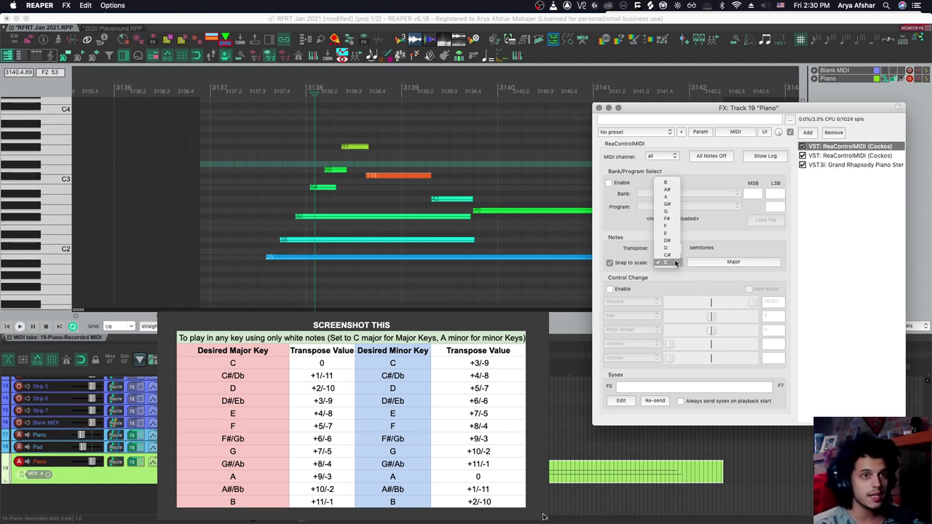
left_click(667, 195)
left_click(704, 262)
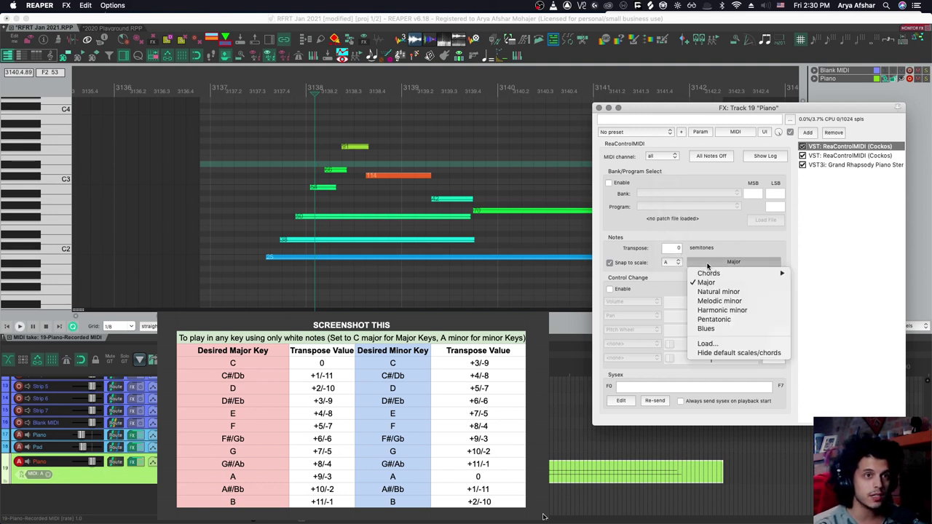
left_click(710, 294)
key("Down")
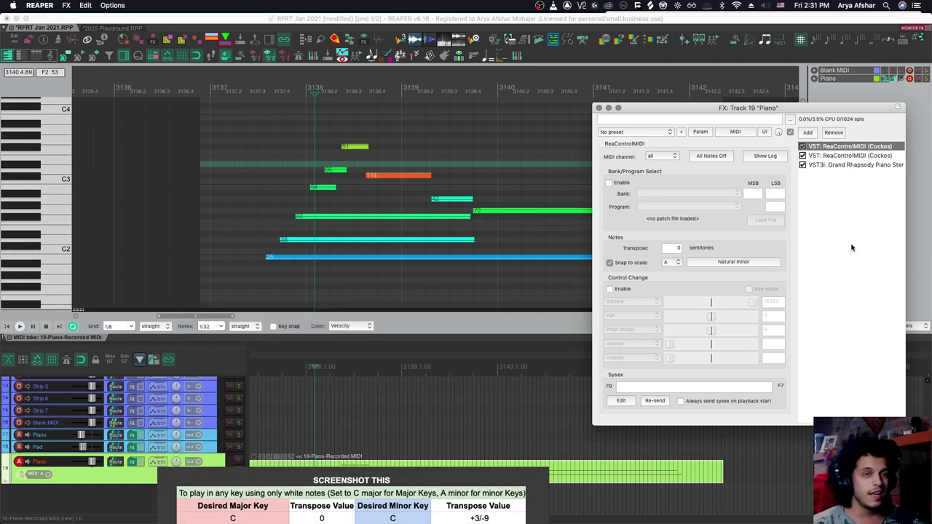
left_click(746, 264)
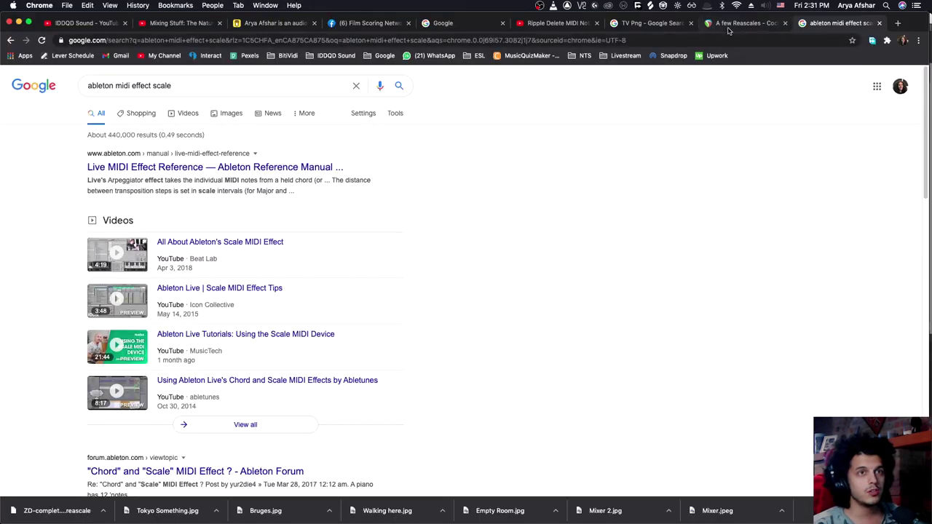
Step: Bring up the 'A few Reascales' forum thread and the downloaded ZD-complete-plus.reascale file's options
left_click(729, 26)
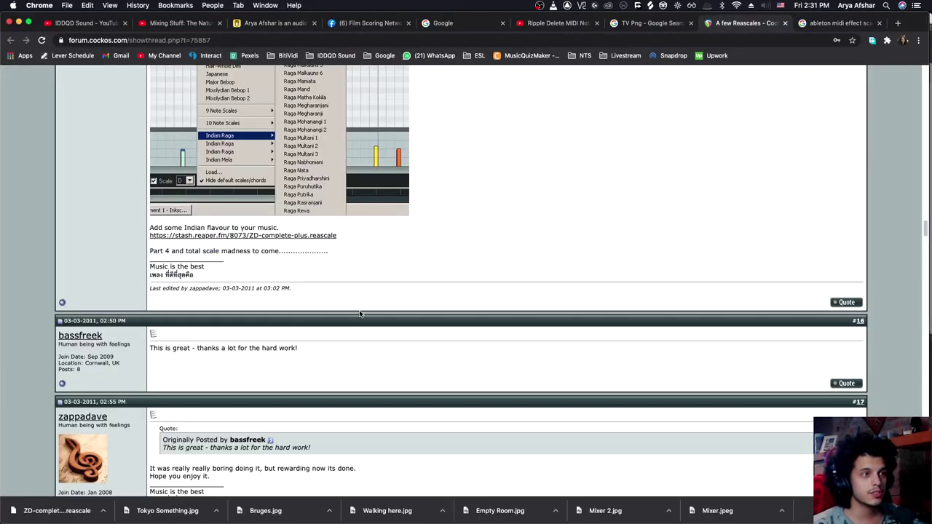
scroll(360, 313, "up", 5)
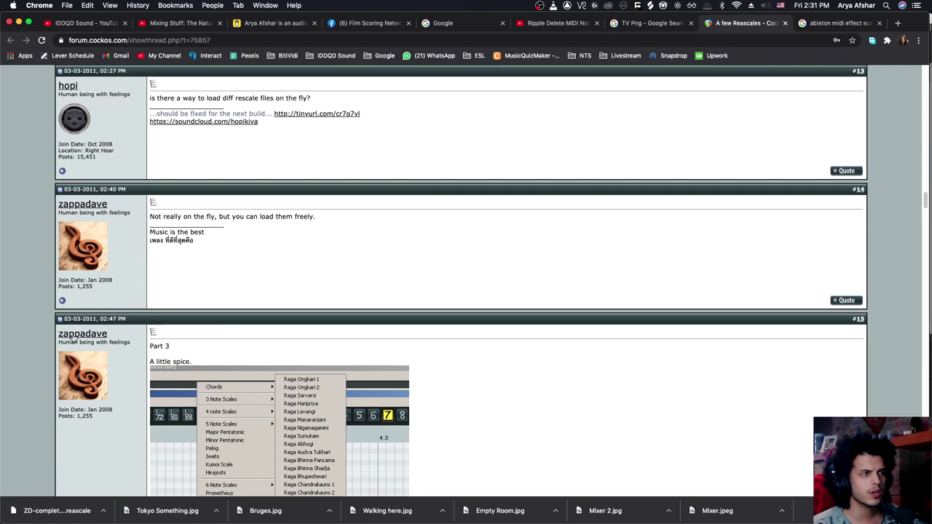
scroll(221, 322, "down", 5)
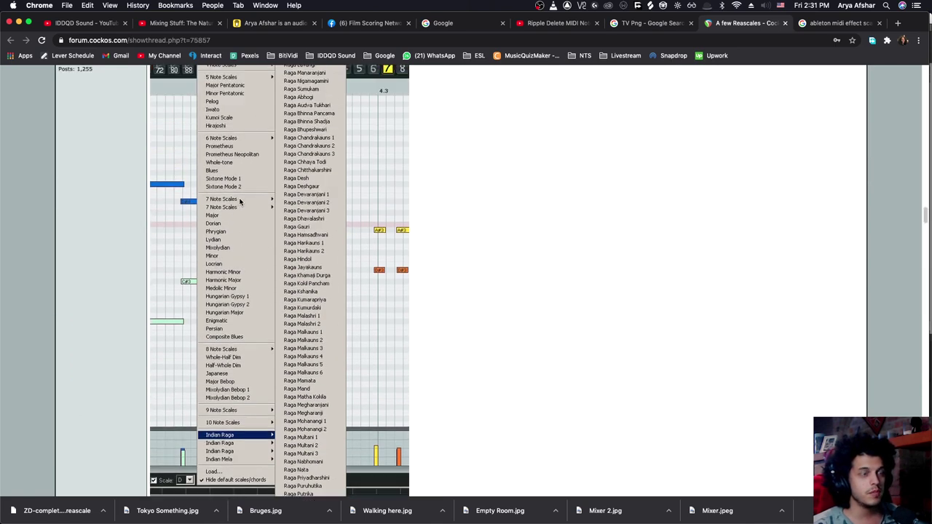
scroll(136, 337, "down", 4)
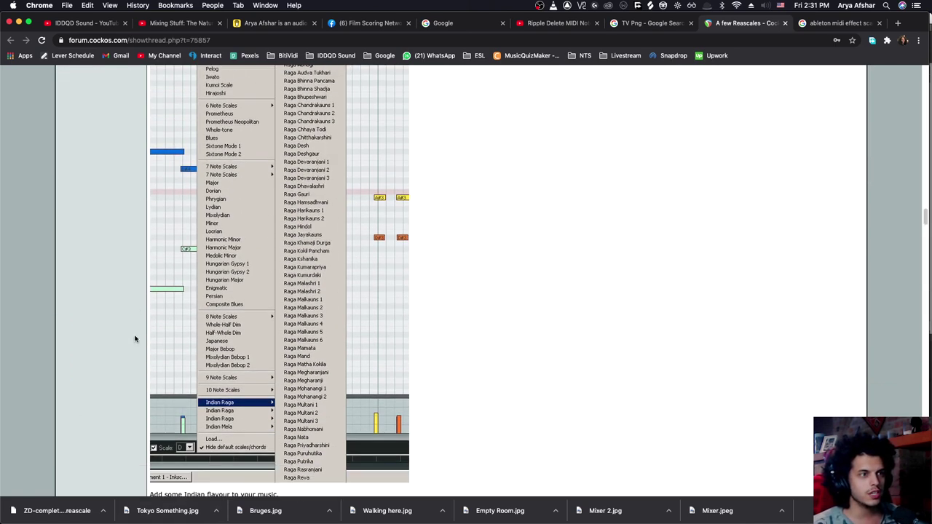
right_click(78, 510)
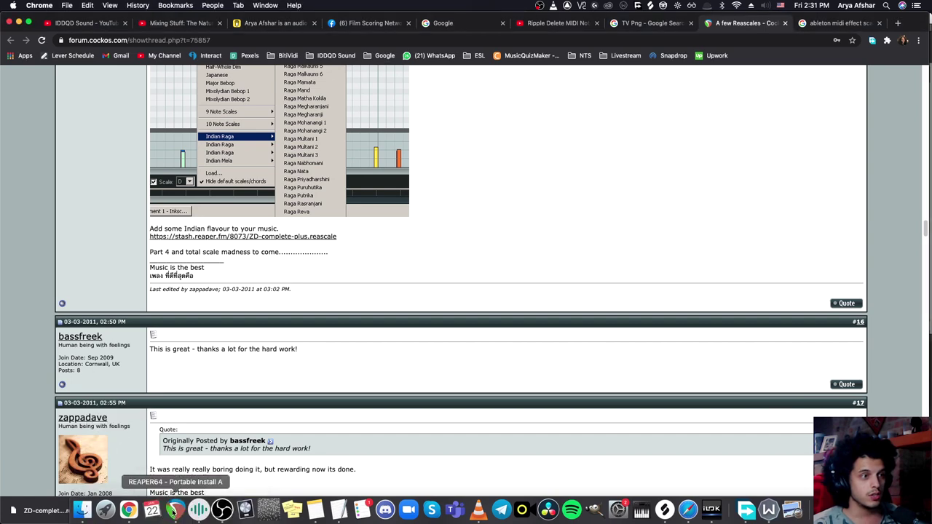
Step: Open REAPER's resource path in Finder and confirm ZD-complete-plus.reascale is in the Data folder
left_click(176, 510)
left_click(106, 19)
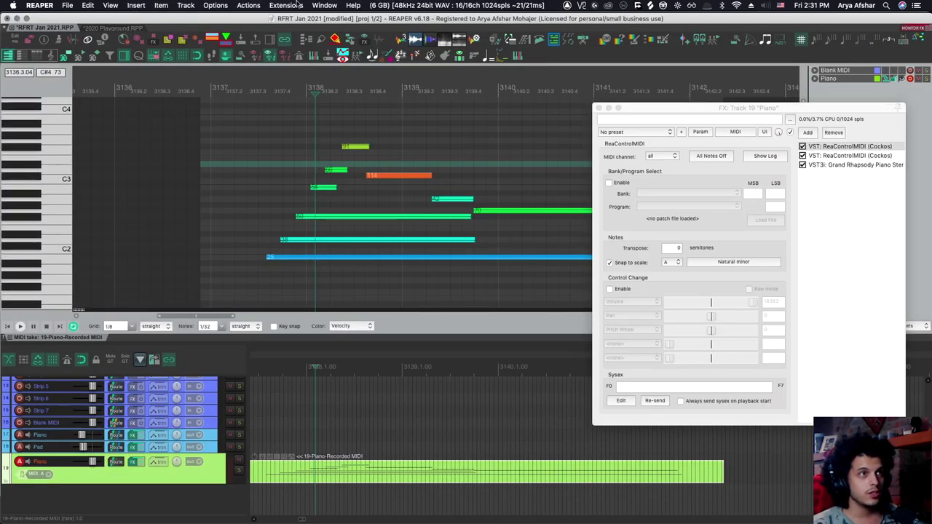
left_click(216, 5)
left_click(250, 319)
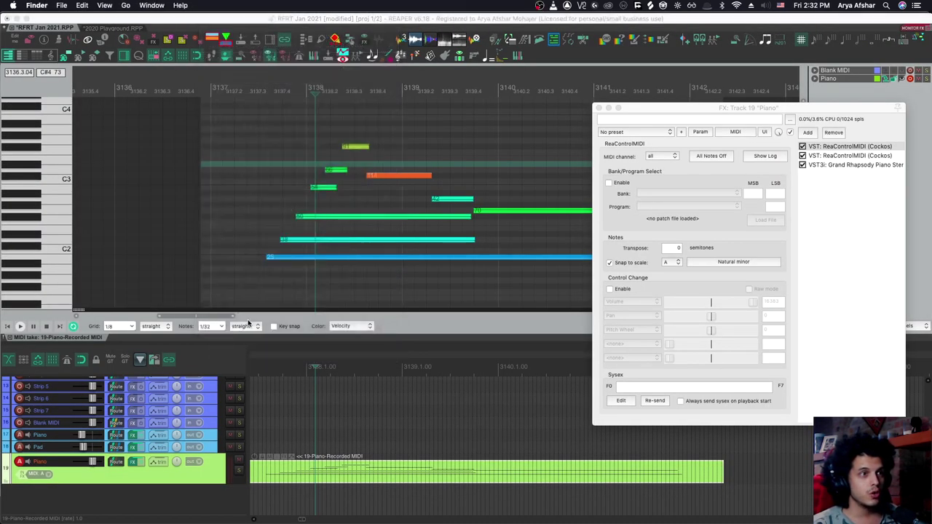
scroll(372, 192, "down", 3)
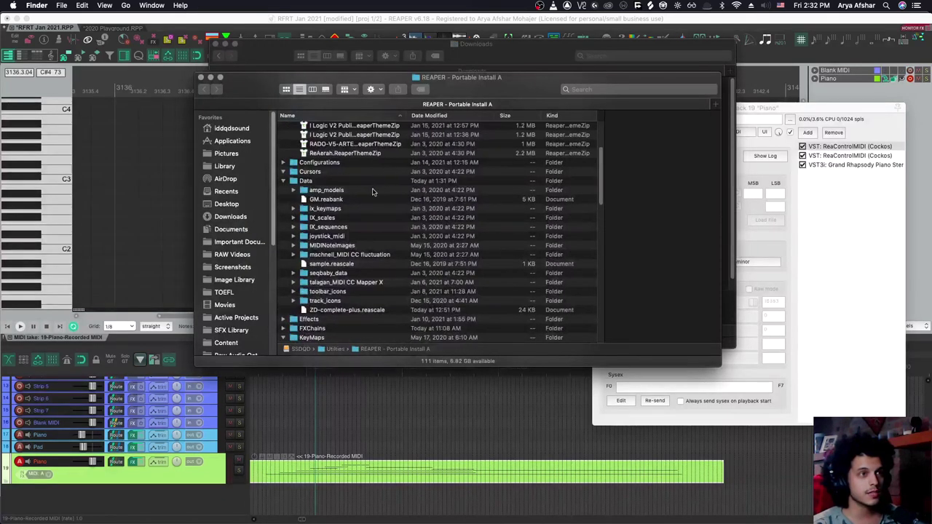
double_click(306, 181)
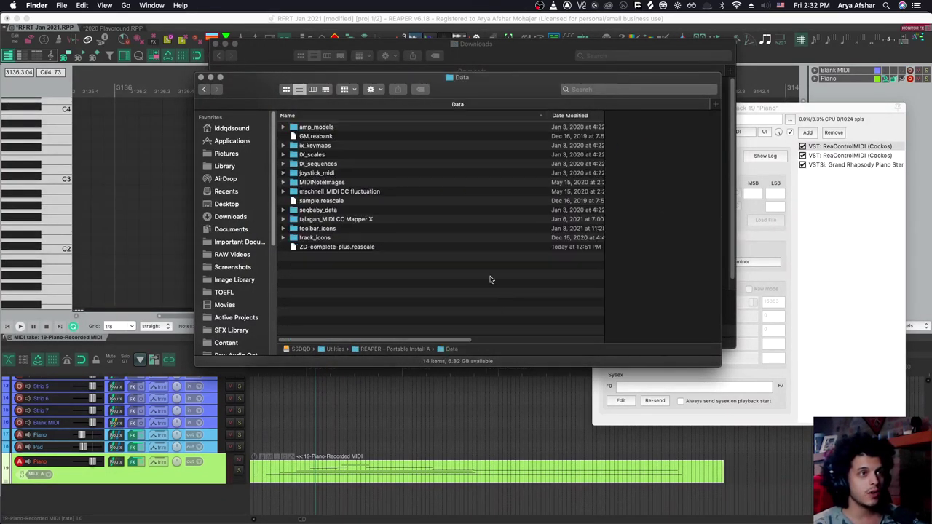
left_click(327, 248)
Step: Choose Load... from ReaControlMIDI's scale dropdown to load a scale file
left_click(822, 233)
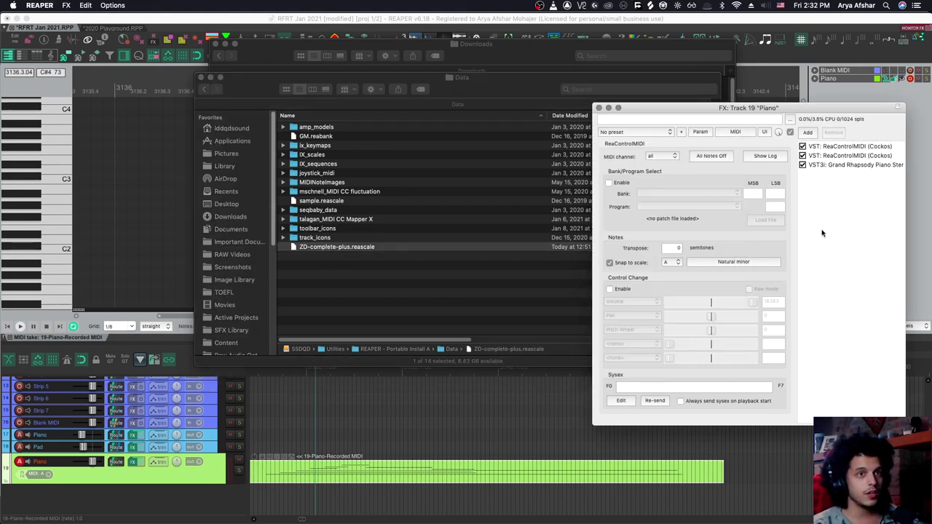
left_click(722, 264)
left_click(719, 341)
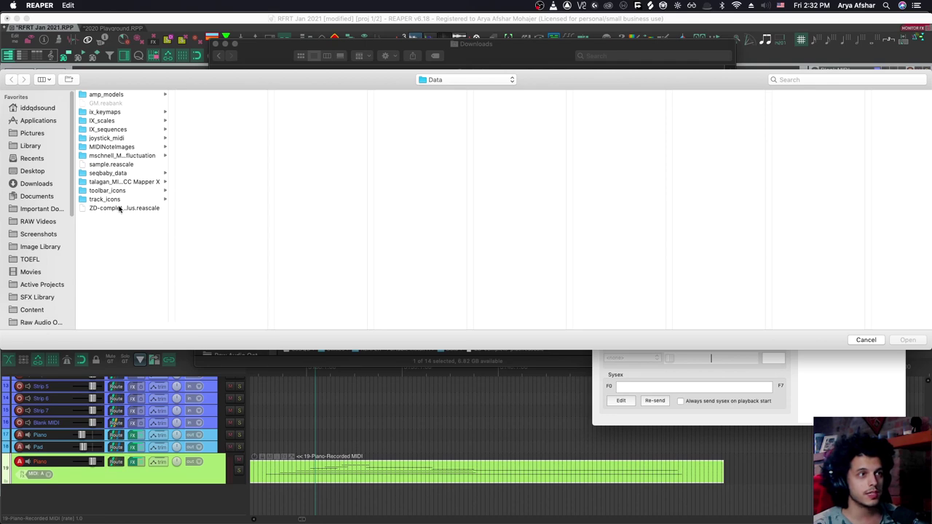
Step: Load ZD-complete-plus.reascale into ReaControlMIDI and view the updated scale list
left_click(120, 209)
left_click(908, 340)
left_click(722, 263)
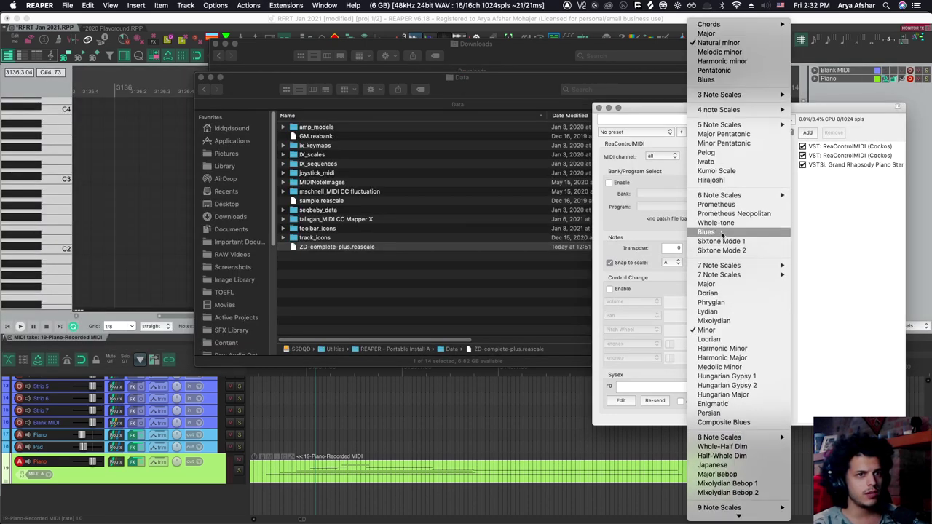
scroll(735, 365, "down", 3)
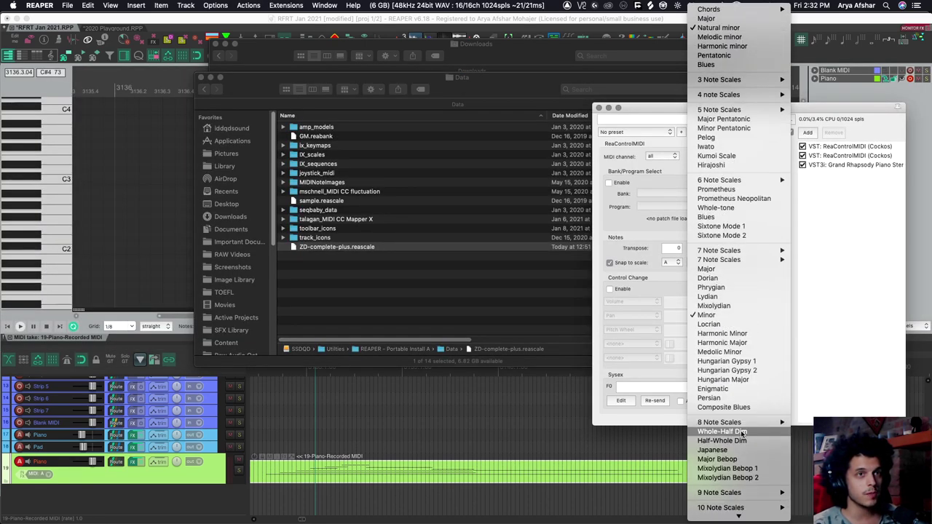
Step: Browse the new 3- to 10-note scale sets, then show the second ReaControlMIDI instance
left_click(743, 432)
left_click(724, 262)
scroll(732, 267, "down", 3)
left_click(843, 157)
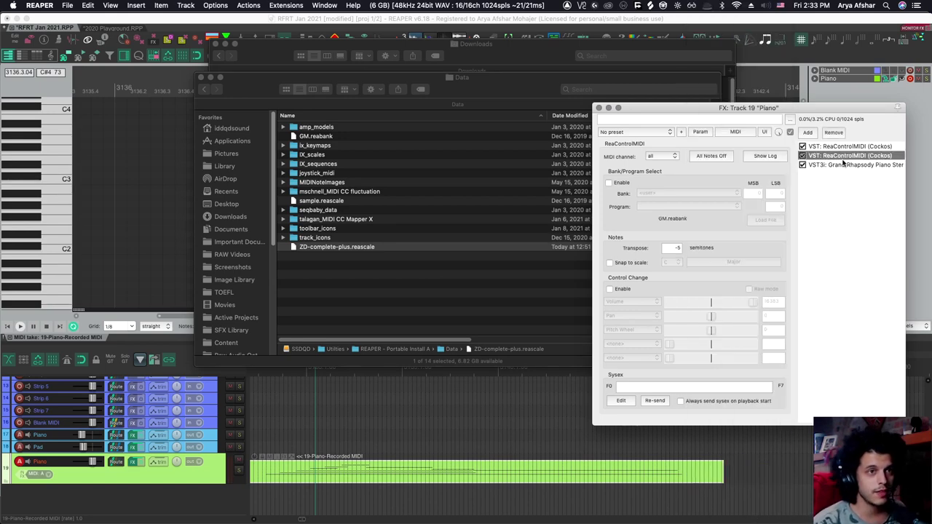